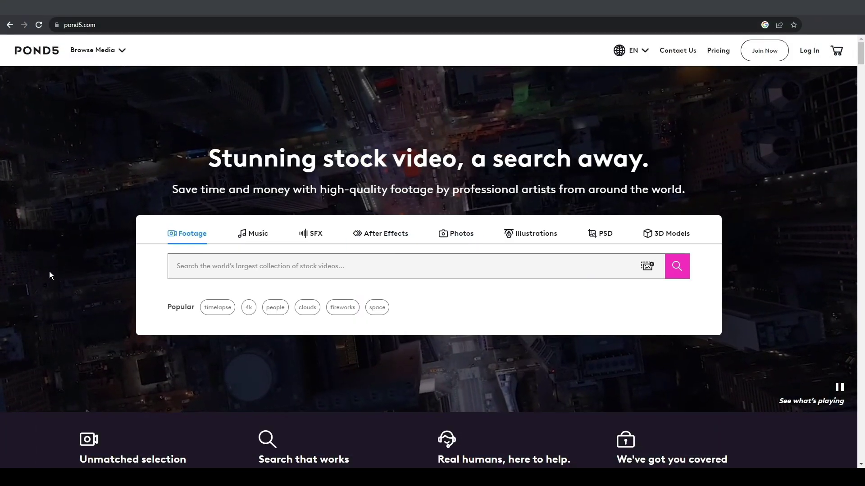
Browse the Pond5 and Pexels home pages for stock footage
scroll(50, 272, "down", 1)
scroll(49, 271, "down", 5)
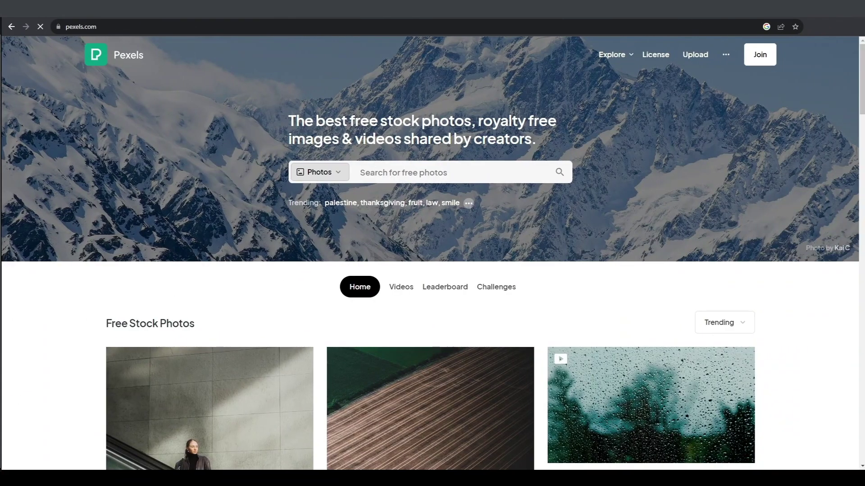
scroll(392, 145, "down", 3)
scroll(390, 145, "down", 1)
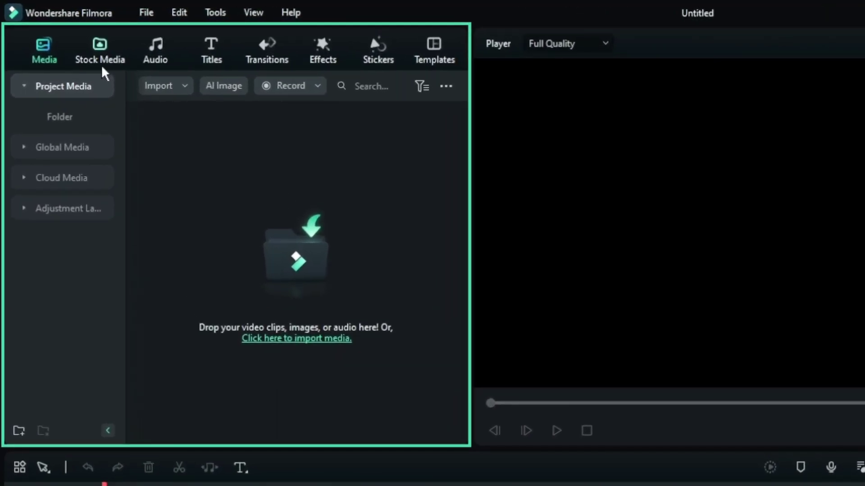
In Filmora, search the Pixabay stock library for "earth" and place the HD close-up of Earth's curve at the start of the timeline
left_click(105, 72)
left_click(68, 209)
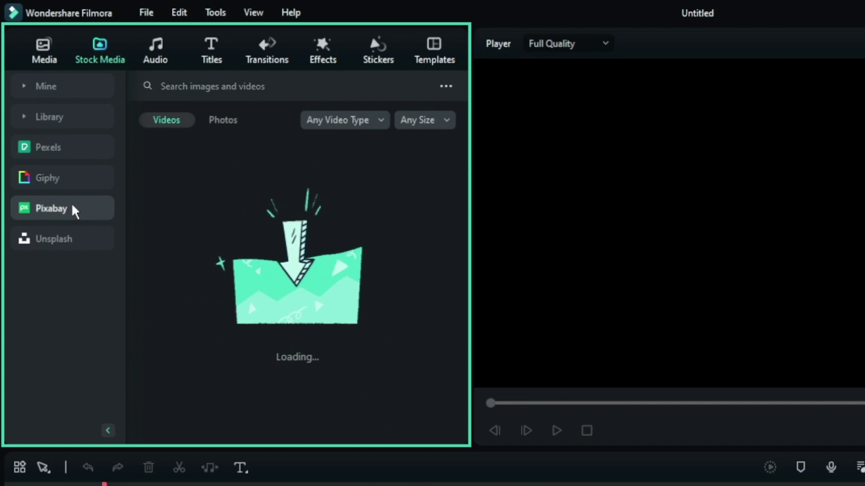
left_click(229, 84)
type("earth")
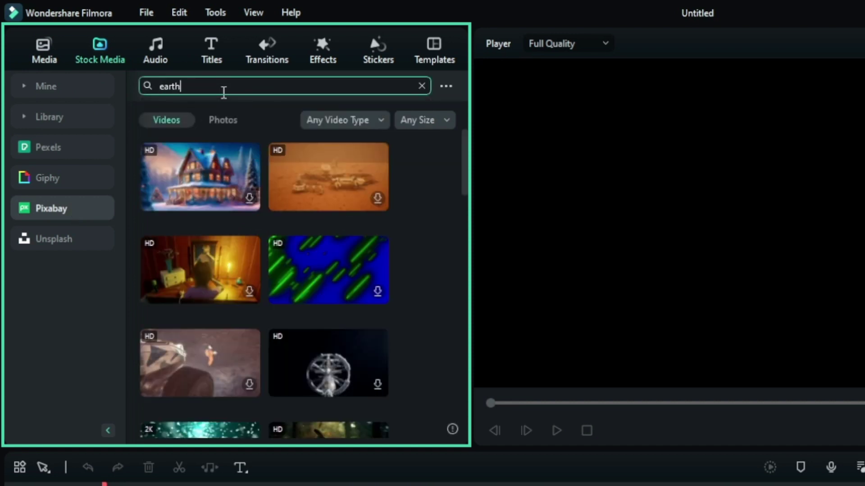
key("Return")
scroll(315, 308, "down", 18)
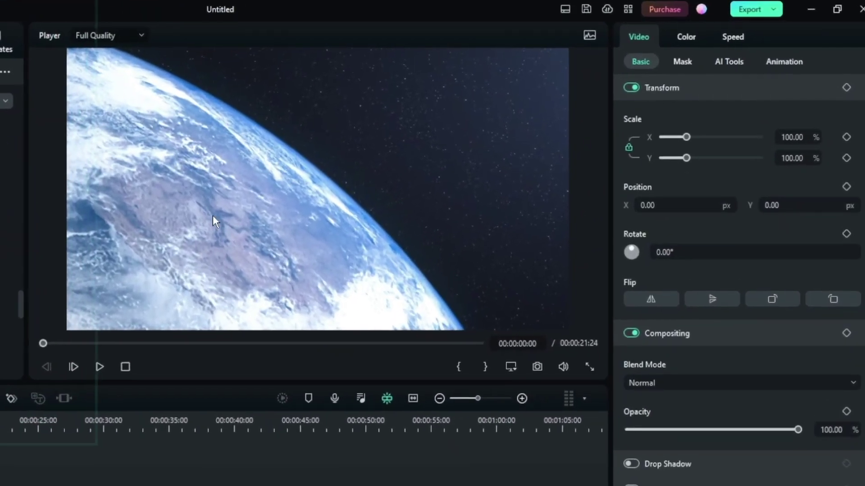
left_click(295, 196)
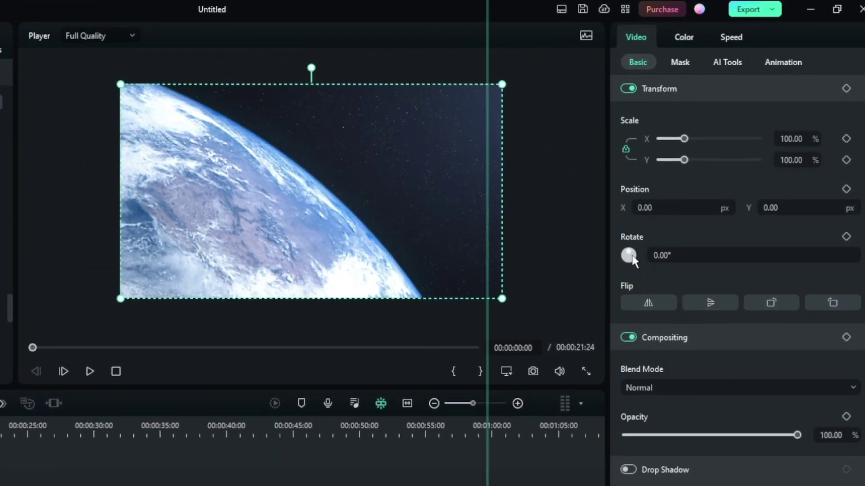
Rotate the Earth clip to about 48.81°, scale it to 106.12% and move it to about X -585.65, Y -150.74 px
left_click_drag(656, 223, 661, 222)
left_click_drag(290, 235, 175, 260)
left_click_drag(684, 139, 685, 139)
left_click_drag(163, 250, 164, 256)
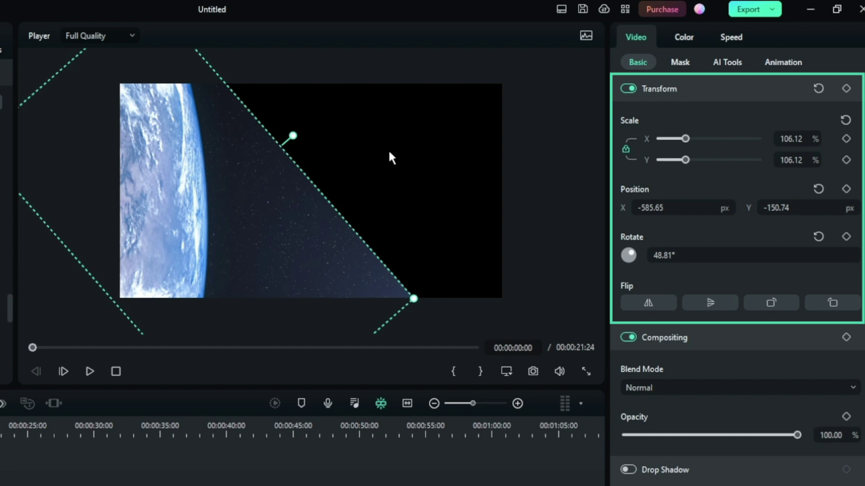
Draw a pen mask along the Earth's curved edge so that the starry background beside it is cut away
left_click(678, 66)
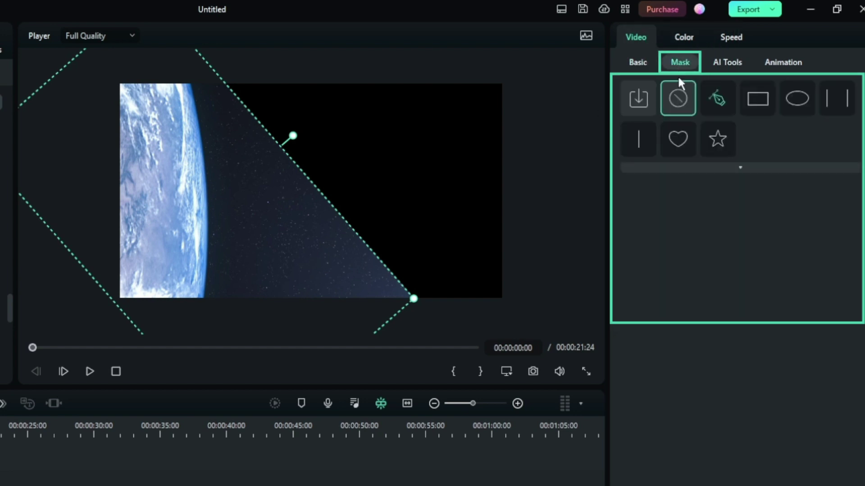
left_click(708, 110)
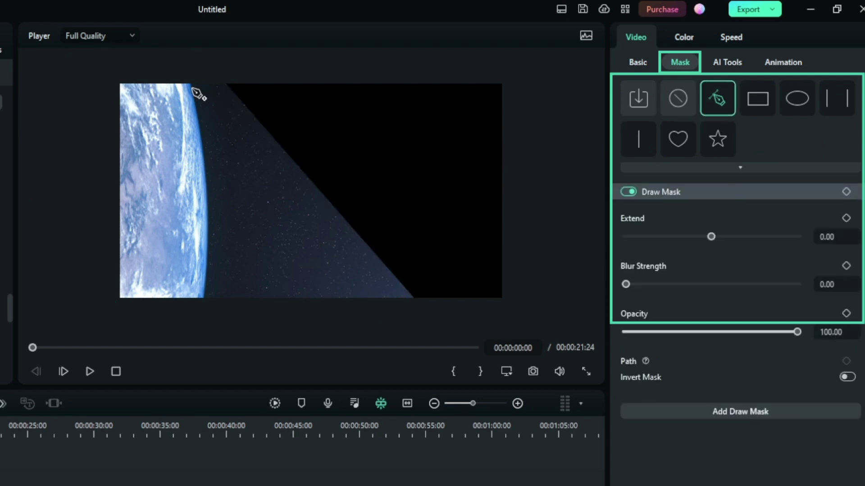
left_click(204, 152)
left_click(205, 167)
left_click(207, 180)
left_click(208, 206)
left_click(209, 229)
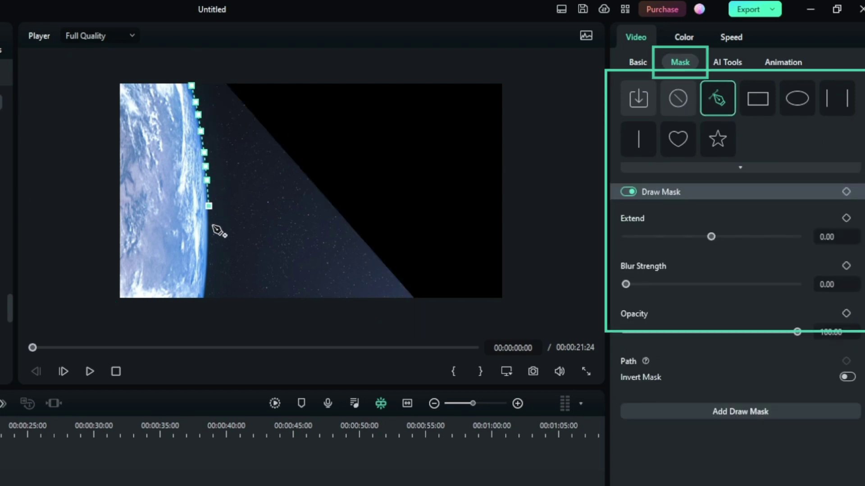
left_click(208, 257)
left_click(206, 281)
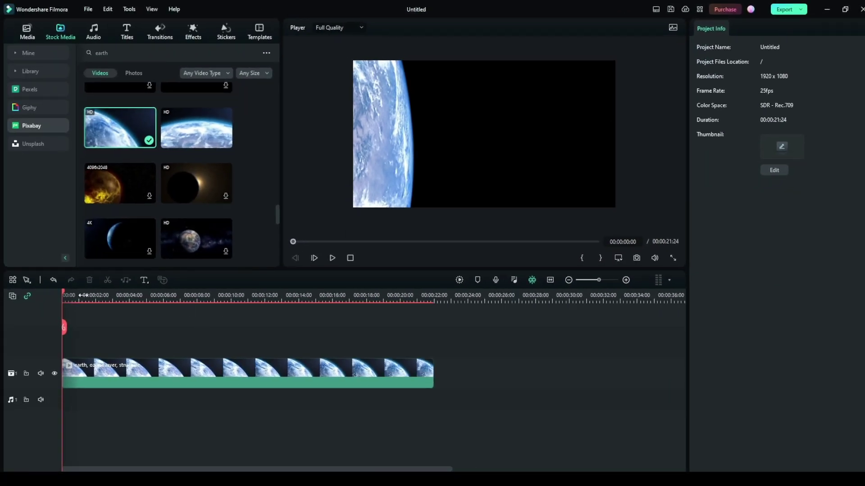
Mark the range from the start of the timeline to 00:00:12:00
left_click_drag(70, 295, 265, 319)
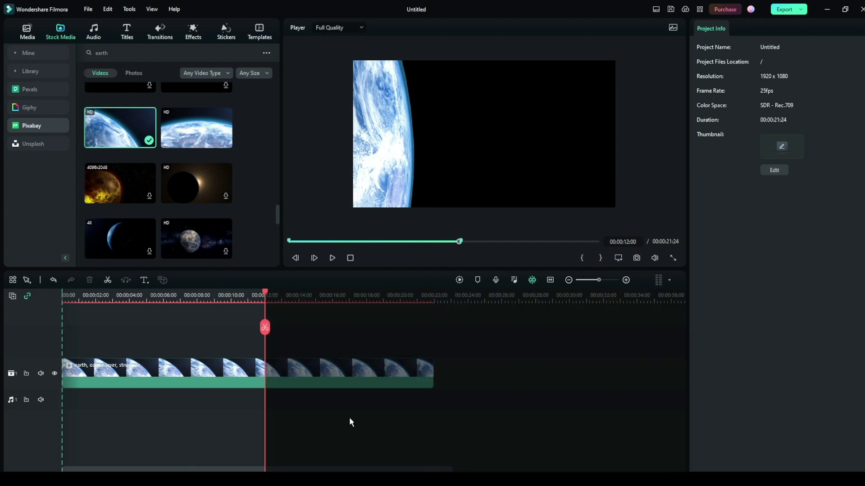
scroll(351, 427, "up", 5)
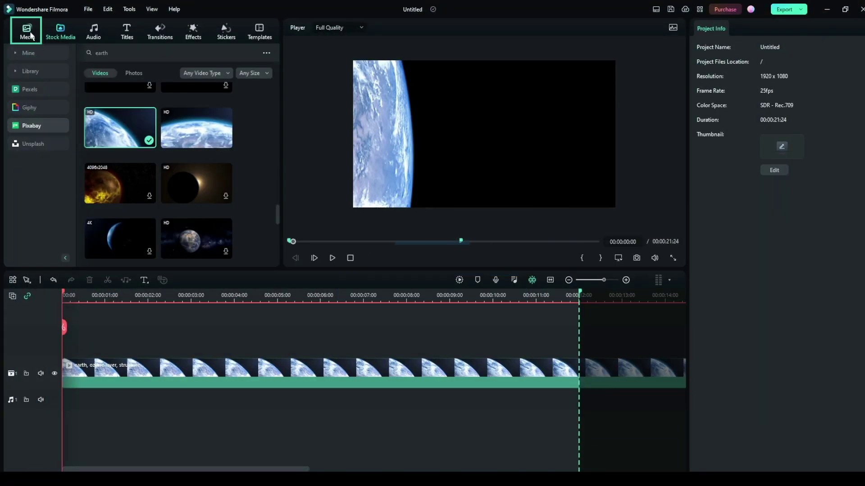
Add the lens-flare-effect-psd image at the start above the Earth clip and apply a Chroma Key with black as the key colour
left_click(28, 32)
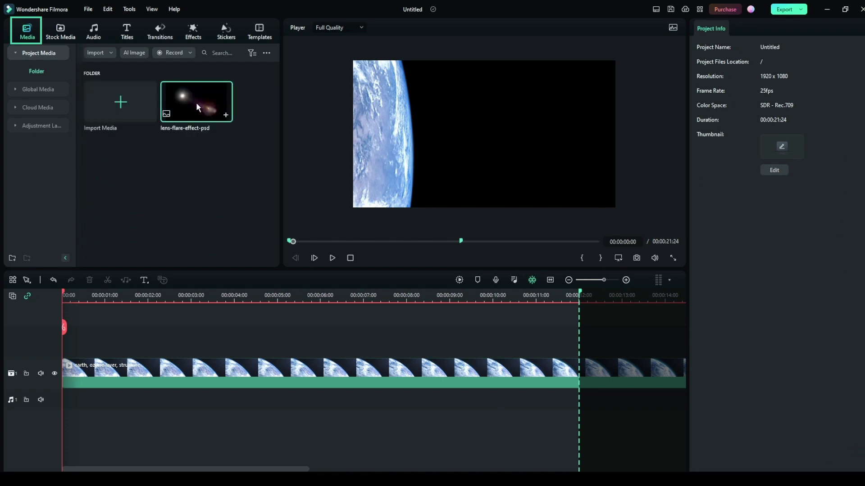
left_click_drag(161, 295, 70, 328)
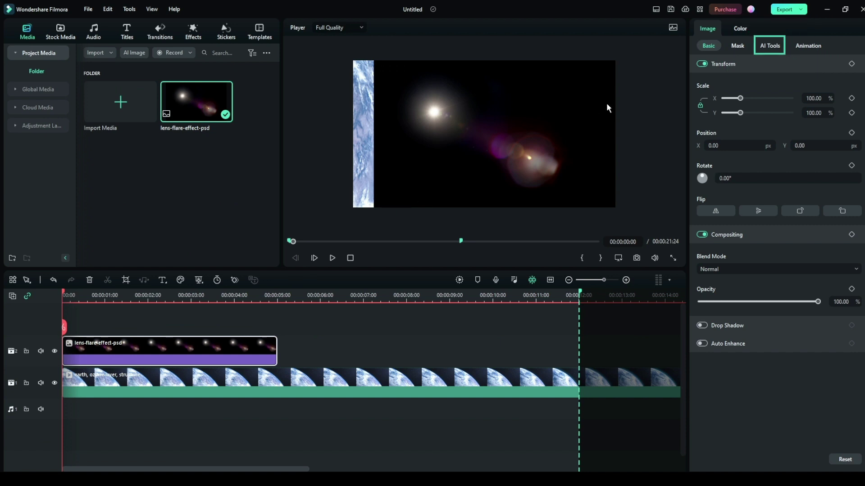
left_click(768, 49)
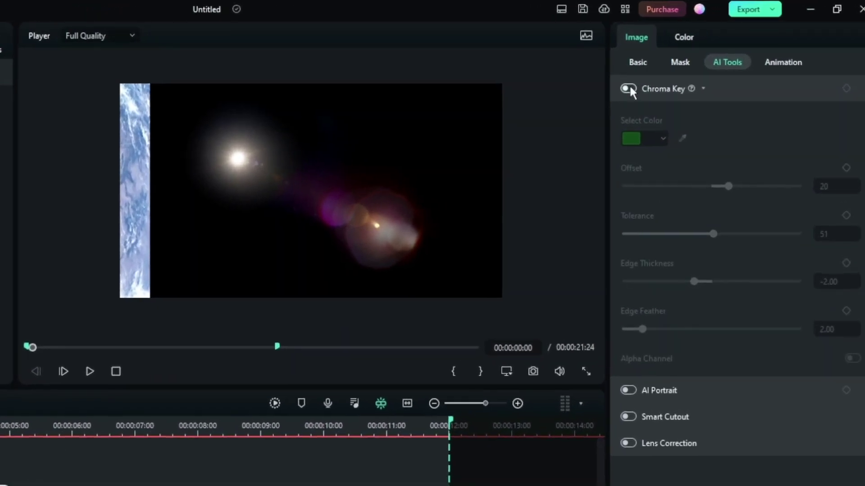
left_click(628, 88)
left_click(682, 138)
left_click(405, 143)
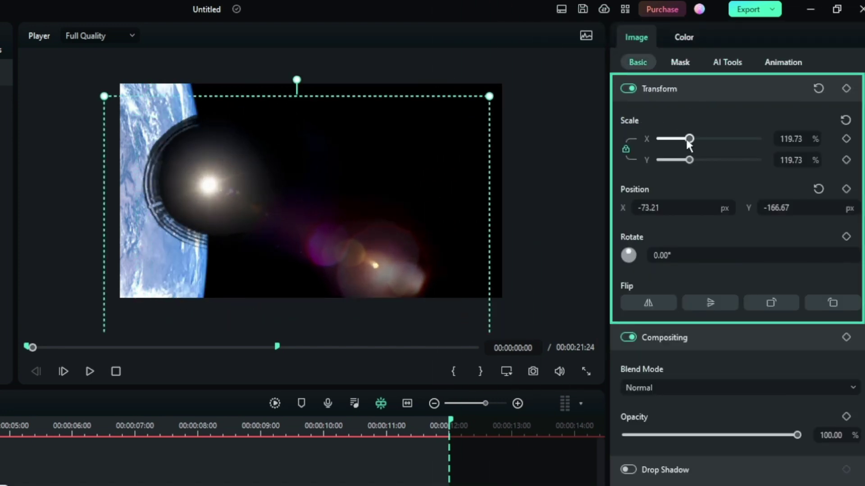
Rotate the lens flare to -29.06°, scale it to 239.46% and move it to about X 471.83, Y 38.38 px at the Earth's edge
left_click_drag(288, 189, 311, 185)
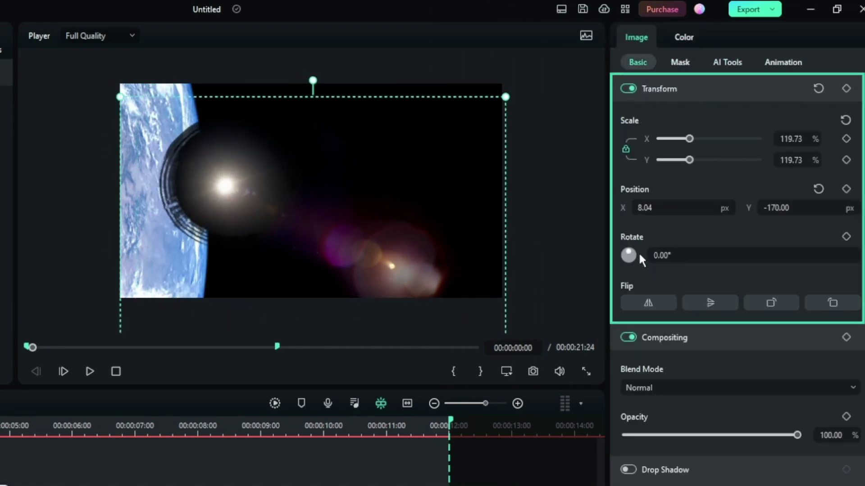
left_click_drag(313, 81, 231, 102)
mouse_move(225, 185)
left_mouse_down()
mouse_move(219, 198)
mouse_move(220, 182)
left_mouse_up()
left_click_drag(689, 139, 700, 139)
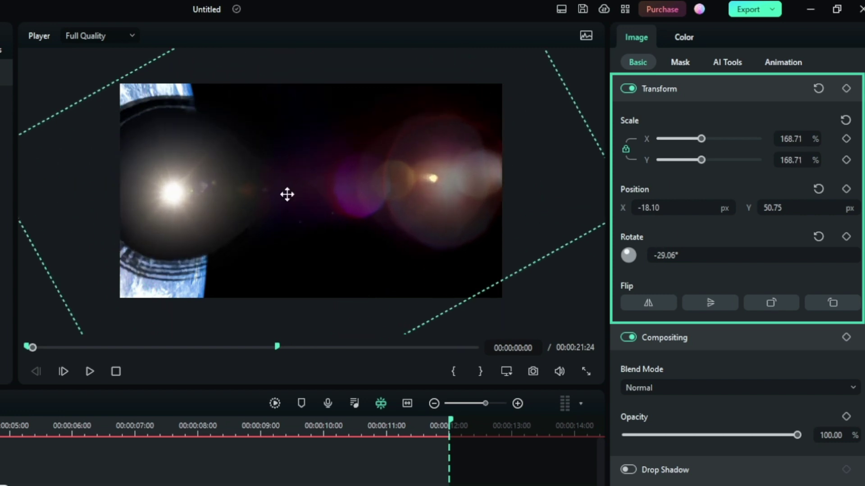
left_click_drag(177, 193, 222, 197)
left_click_drag(701, 139, 707, 139)
left_click_drag(217, 208, 221, 201)
left_click_drag(706, 139, 718, 138)
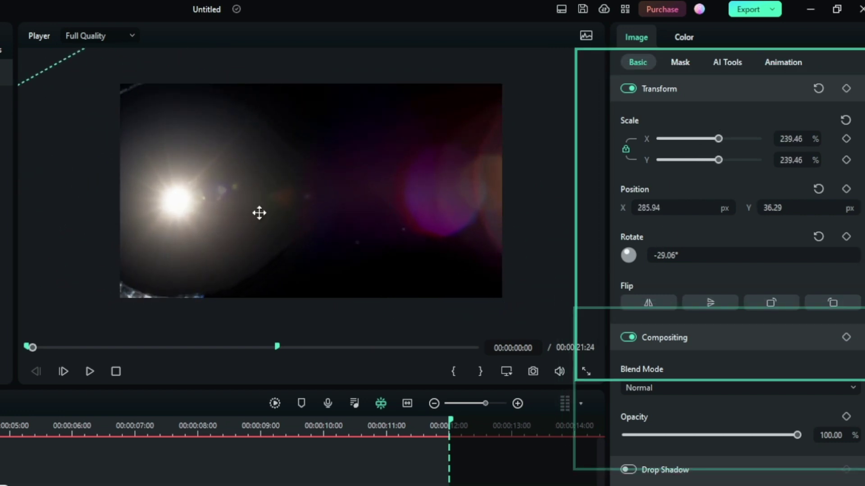
left_click_drag(183, 208, 225, 212)
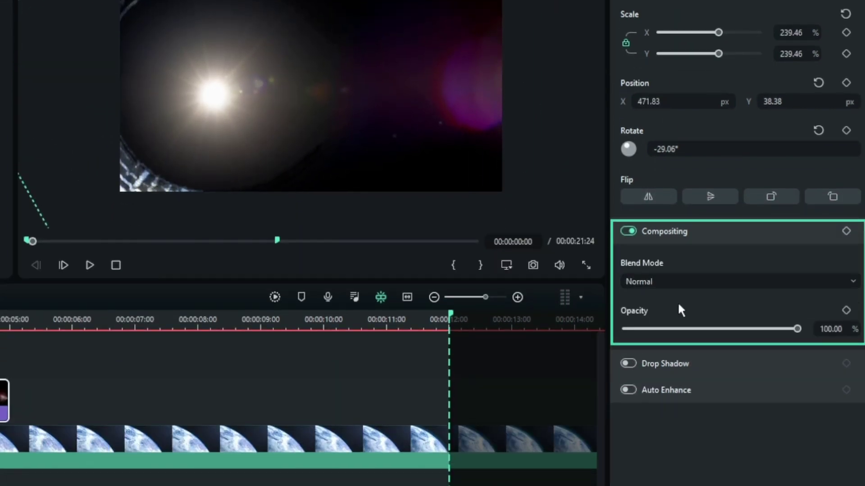
Set the lens flare's blend mode to Screen and extend the clip to the 12-second mark
left_click(668, 279)
left_click(662, 432)
left_click_drag(276, 349, 576, 360)
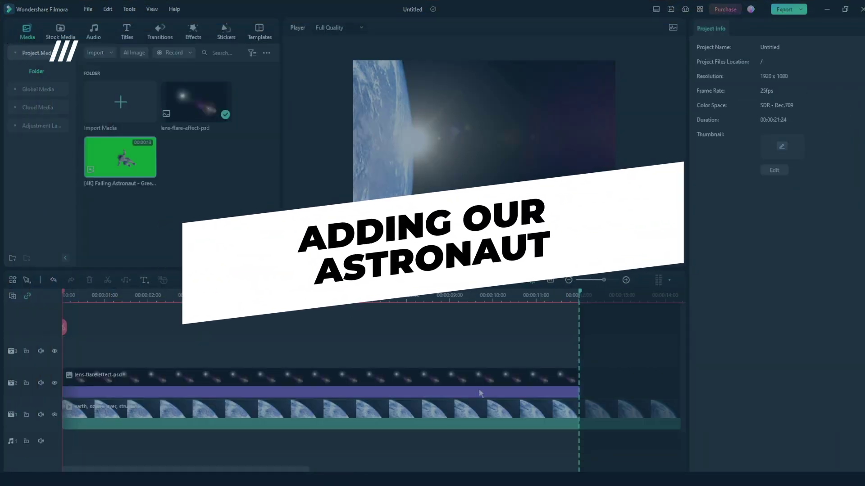
Place the Falling Astronaut green screen clip at the start above the lens flare and set its uniform speed to 1.08
left_click_drag(120, 158, 67, 343)
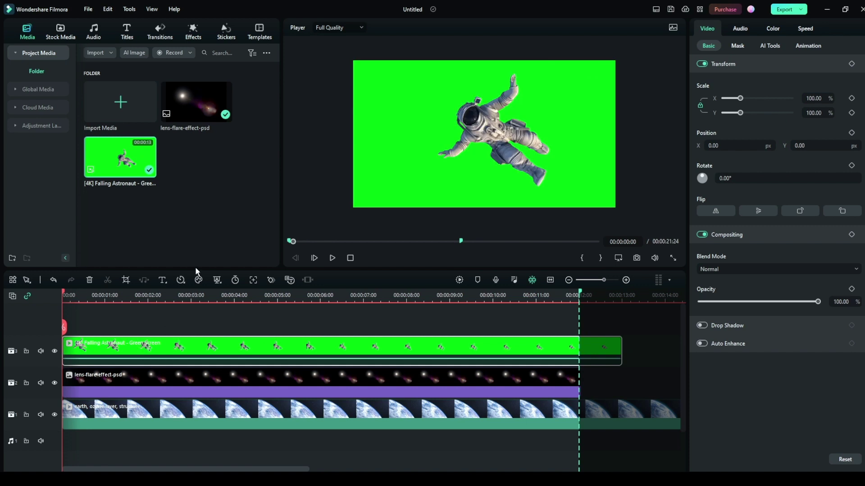
left_click(804, 28)
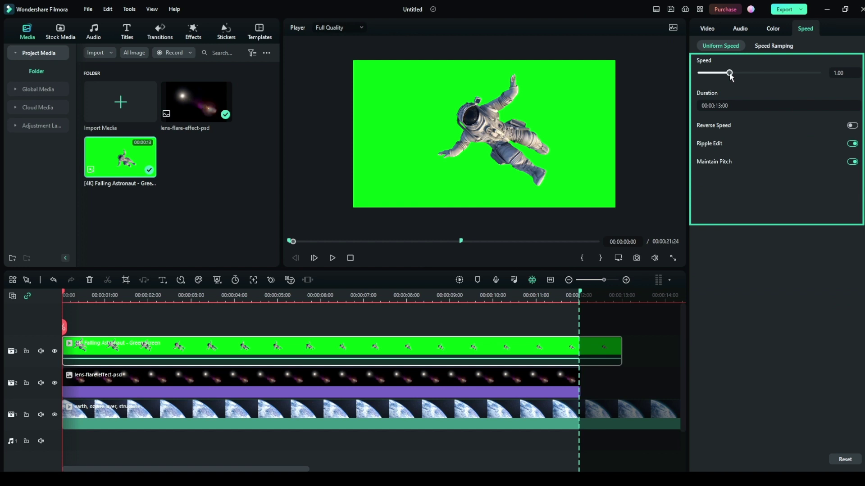
left_click_drag(730, 75, 733, 75)
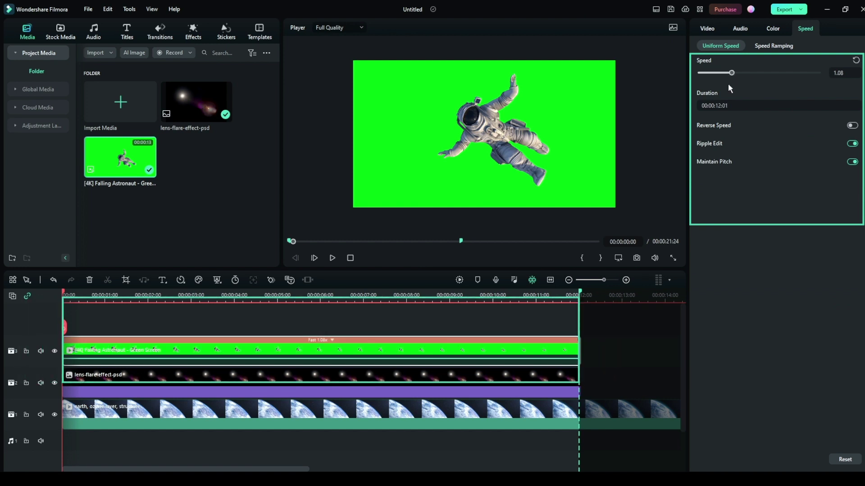
Remove the astronaut clip's green background with Chroma Key
left_click(706, 31)
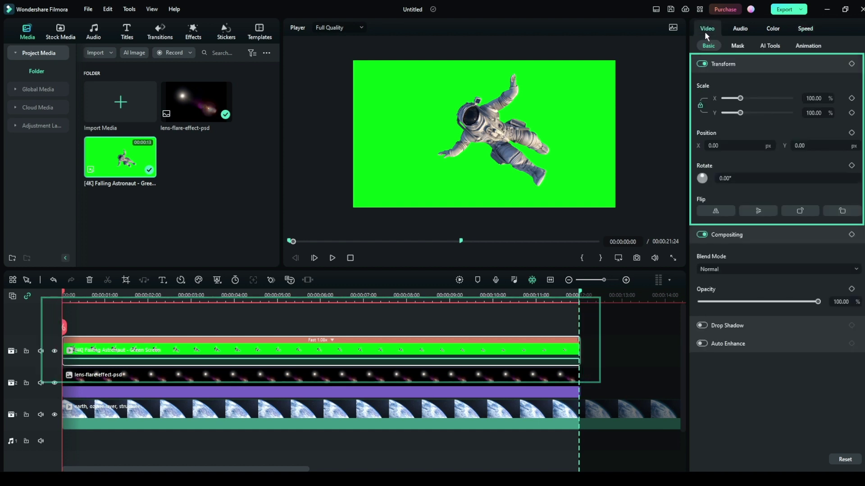
left_click(769, 50)
left_click(703, 64)
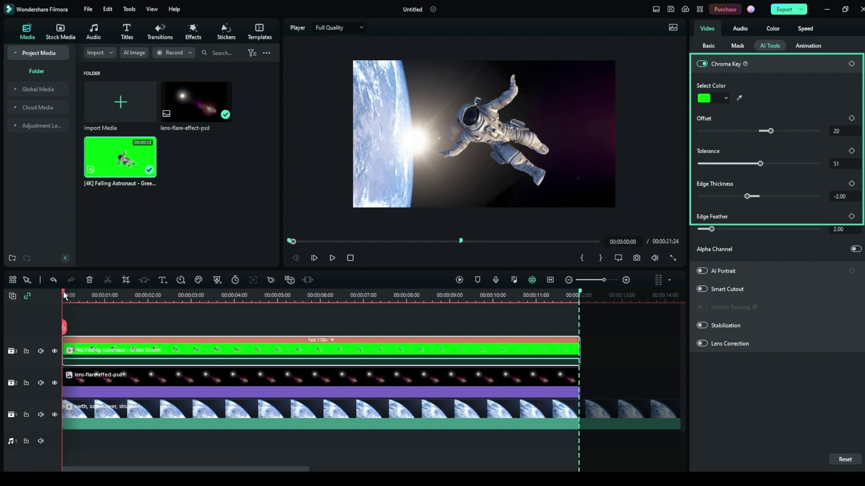
At 00:00:12:00, keyframe the astronaut's transform with scale 274.83% and position about X -109.81, Y 373.64 px
left_click(711, 45)
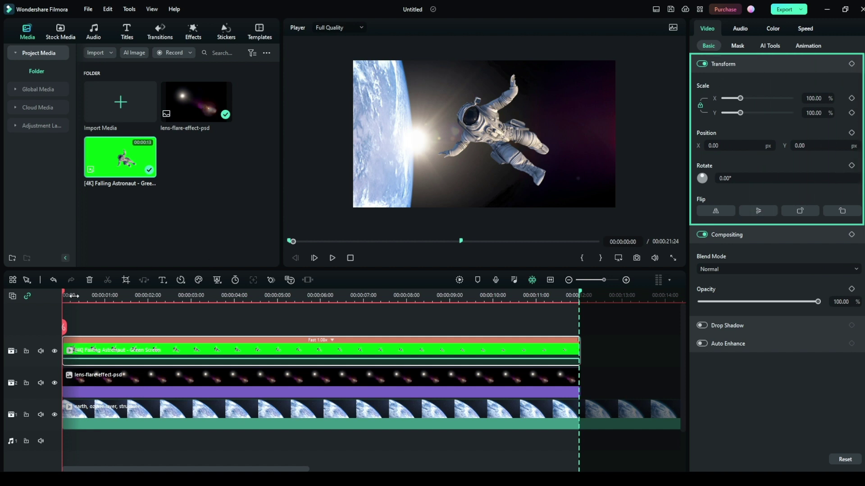
left_click_drag(65, 295, 578, 296)
left_click(851, 133)
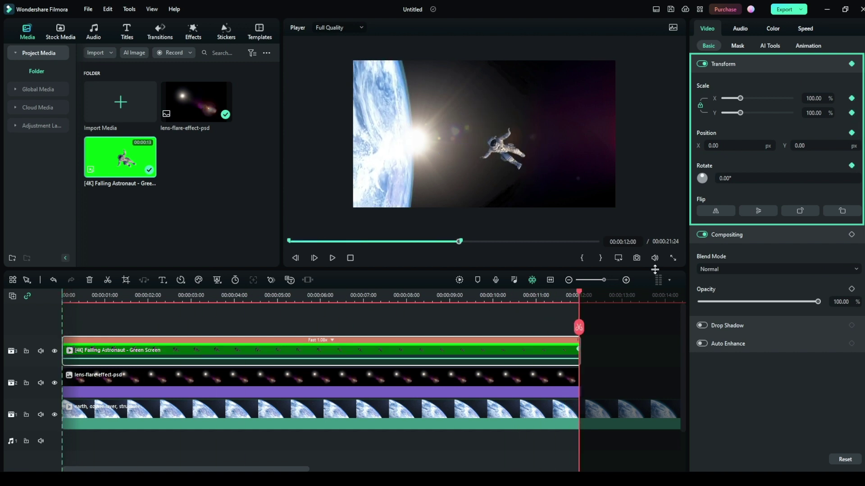
left_click_drag(740, 98, 770, 106)
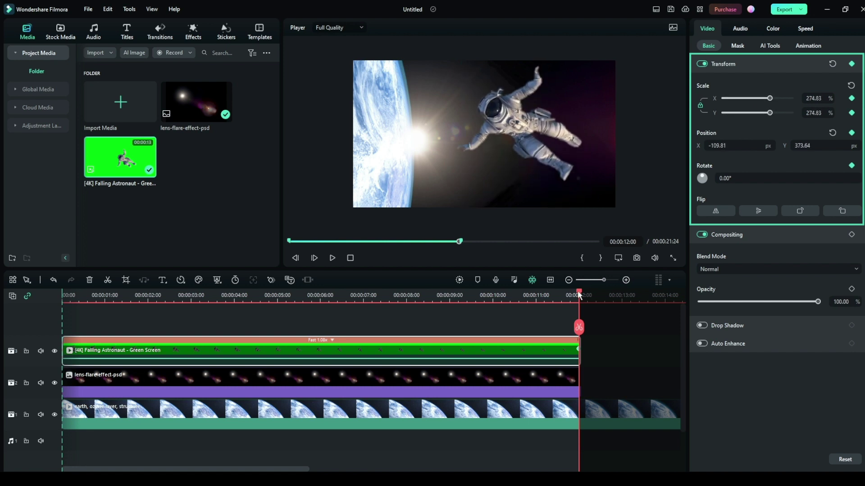
At the start, keyframe the astronaut at scale 239.46%, rotation 73.29° and position about X 64.13, Y -58.59 px, and preview the motion
left_click_drag(579, 295, 50, 307)
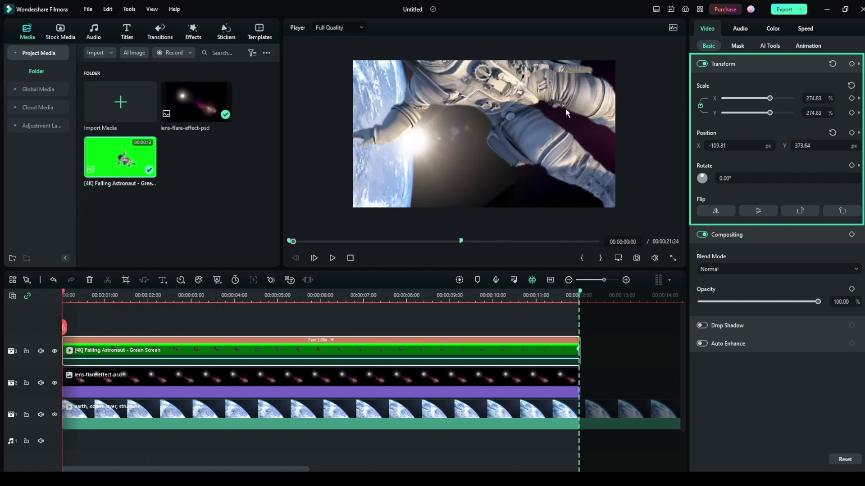
left_click(509, 105)
left_click_drag(508, 106, 532, 169)
left_click_drag(701, 175, 705, 177)
left_click_drag(517, 147, 516, 152)
left_click_drag(770, 98, 763, 98)
left_click_drag(518, 144, 520, 130)
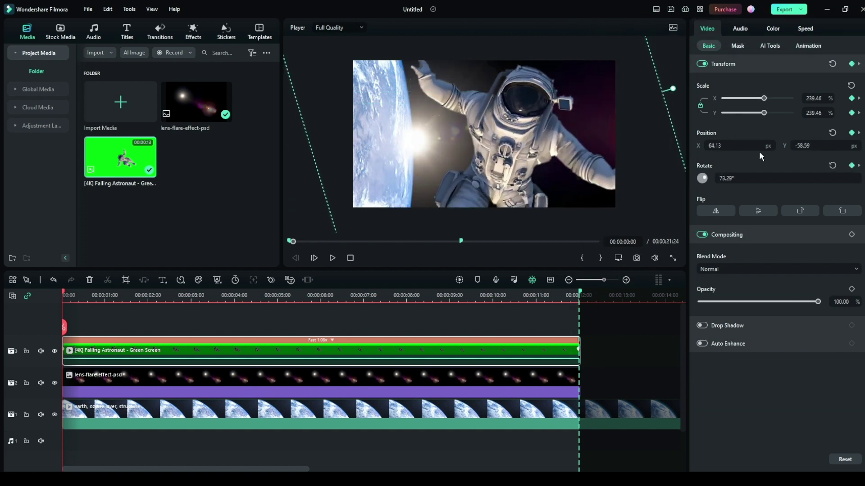
left_click(62, 293)
left_click_drag(62, 295, 455, 327)
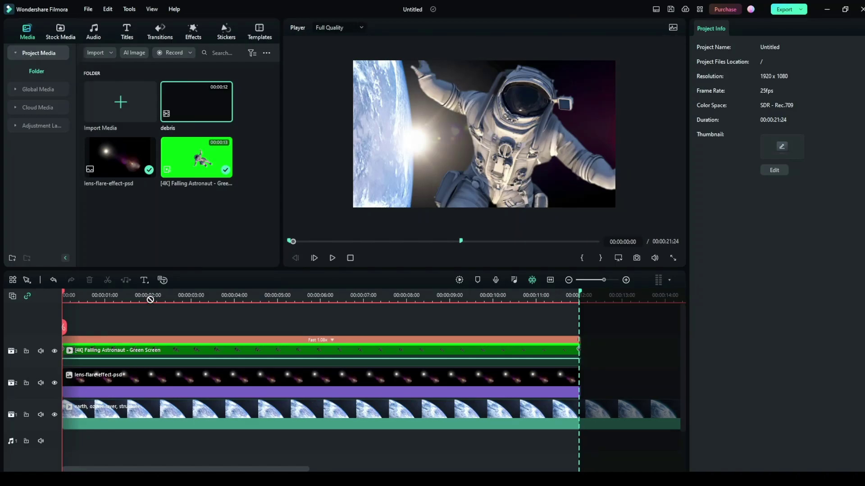
Stack the debris clip and the windows_00000 image at the start above the astronaut, extending the image to 00:00:11:23
left_click_drag(150, 299, 64, 327)
left_click_drag(96, 294, 570, 319)
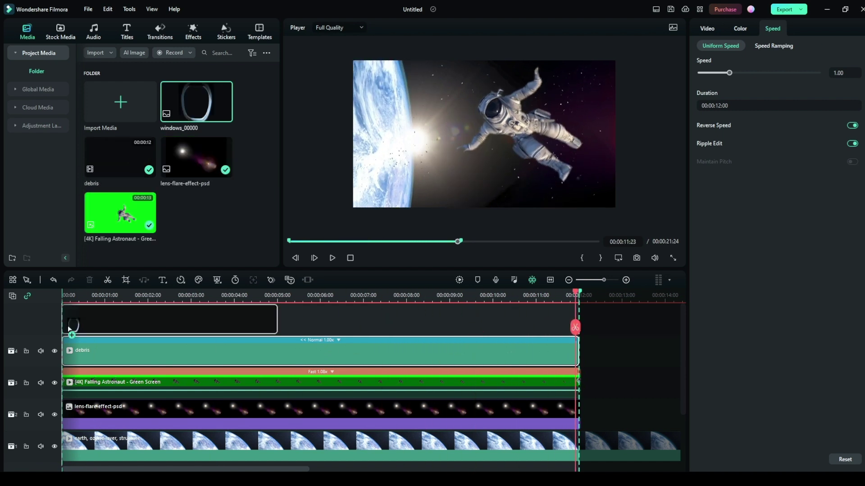
left_click_drag(69, 331, 70, 330)
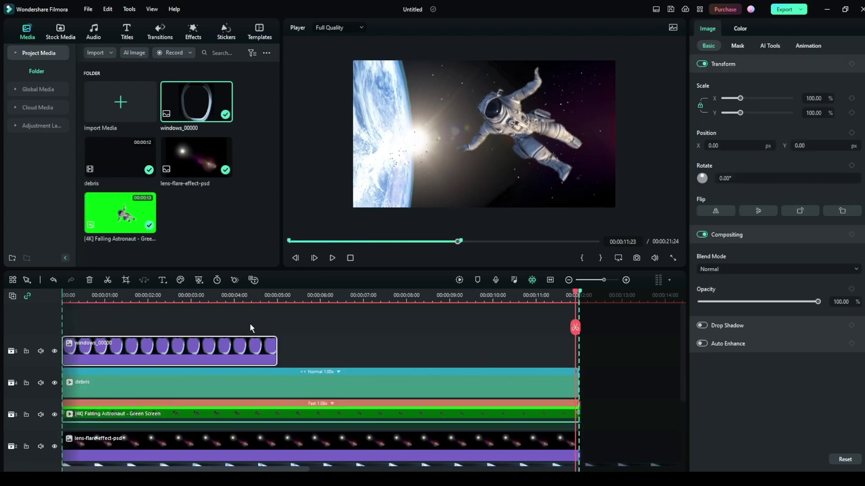
left_click_drag(276, 347, 572, 363)
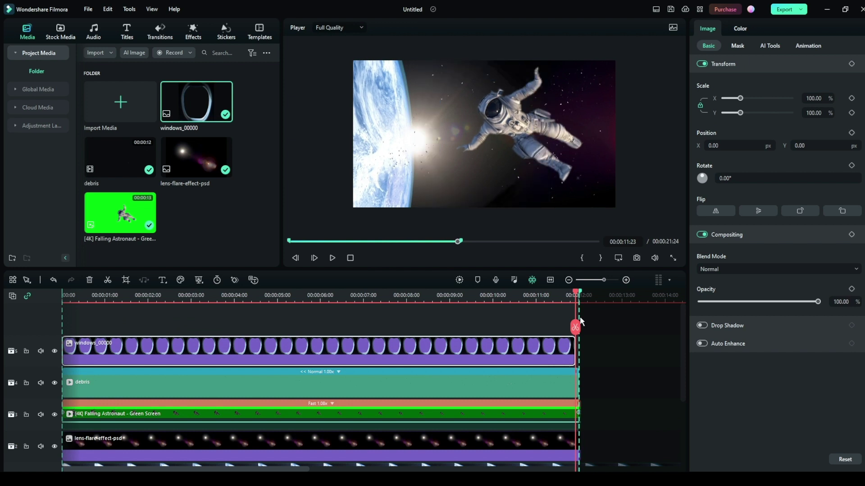
Extend the windows_00000 image to the end of the debris clip at 00:00:12:00 and enlarge it until the window frames the whole scene
left_click_drag(574, 347, 578, 347)
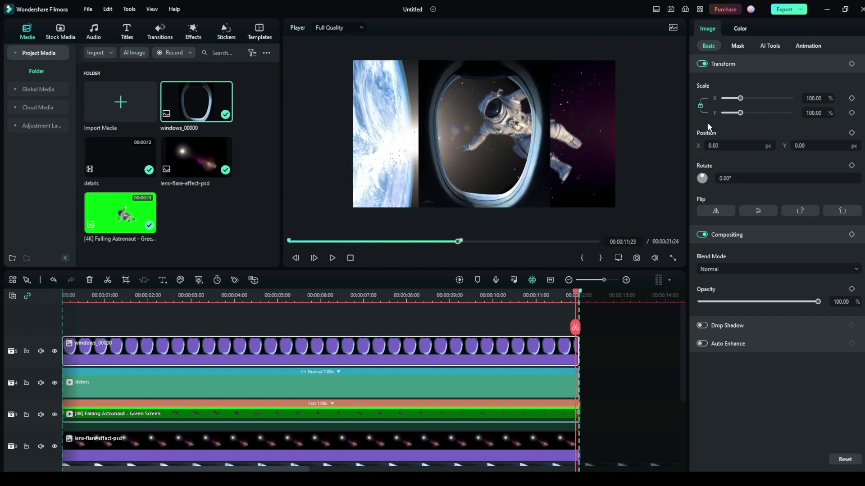
left_click_drag(741, 103, 760, 108)
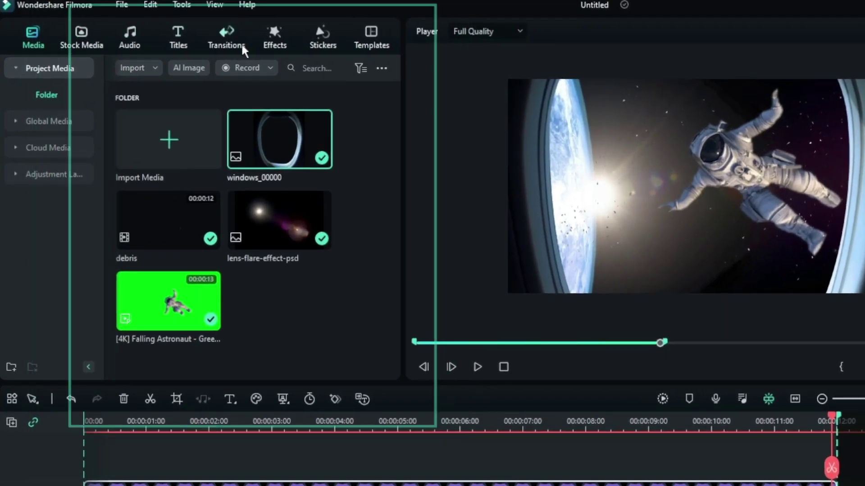
Search the effects for "blur", apply Square Blur to the windows_00000 image and adjust the blur size
left_click(259, 40)
left_click(202, 64)
type("blur")
key("Return")
left_click_drag(168, 139, 191, 318)
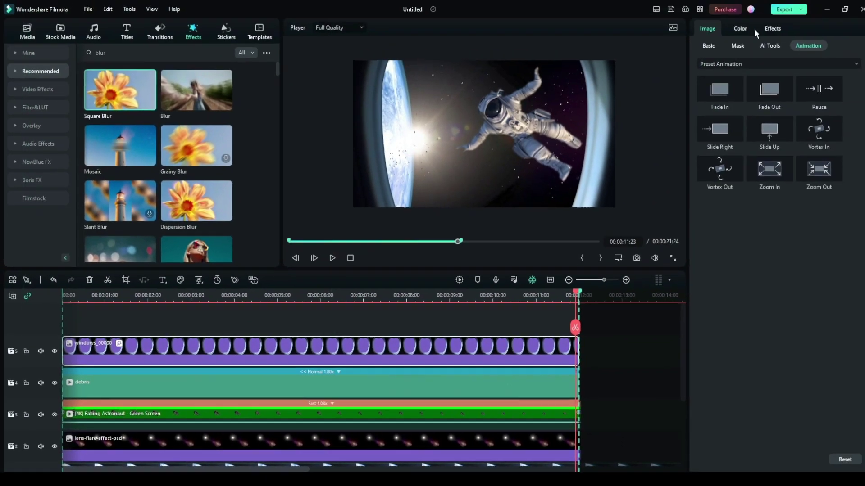
left_click(758, 30)
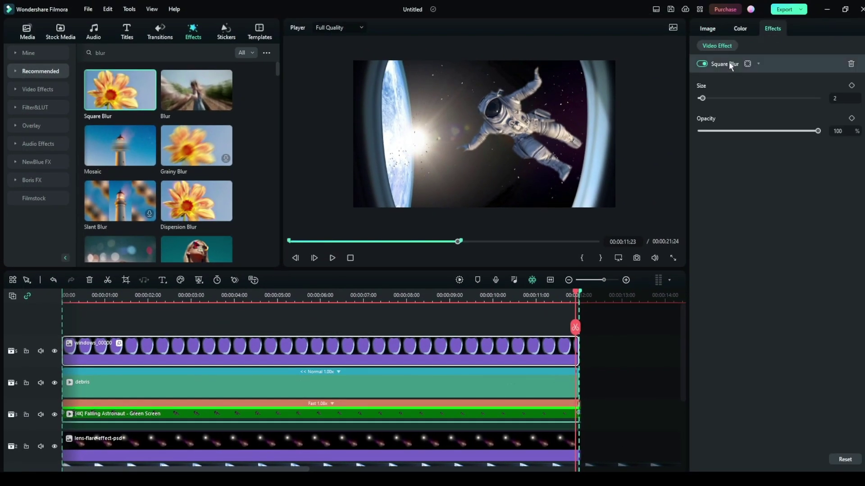
left_click(845, 102)
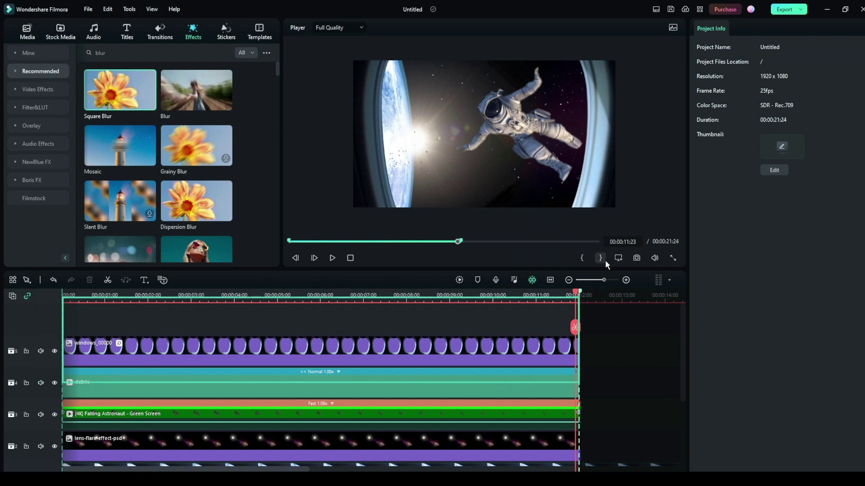
Place the playhead at 00:00:12:00 and prepare a local MP4 export of the clip range named "astronaut", saved to the Videos folder
left_click(579, 293)
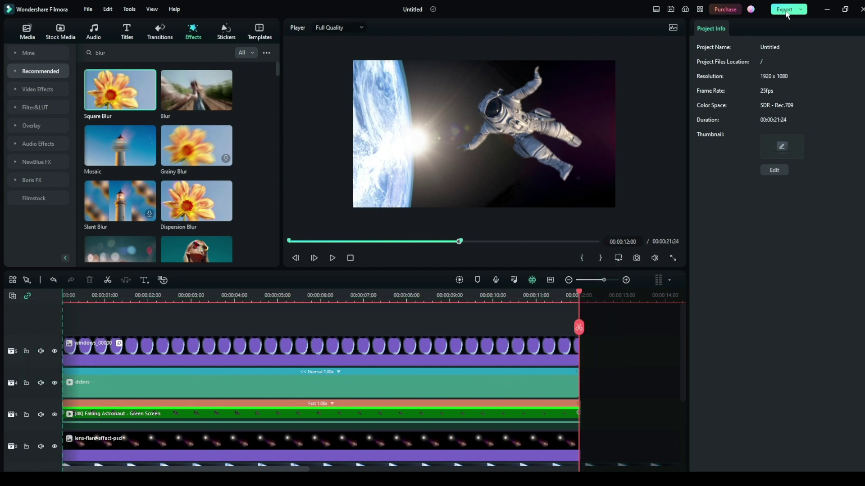
left_click(786, 10)
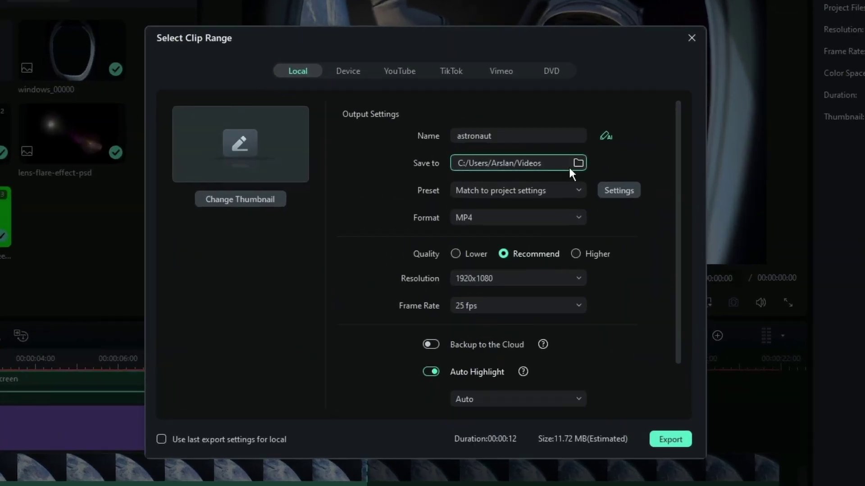
left_click(579, 163)
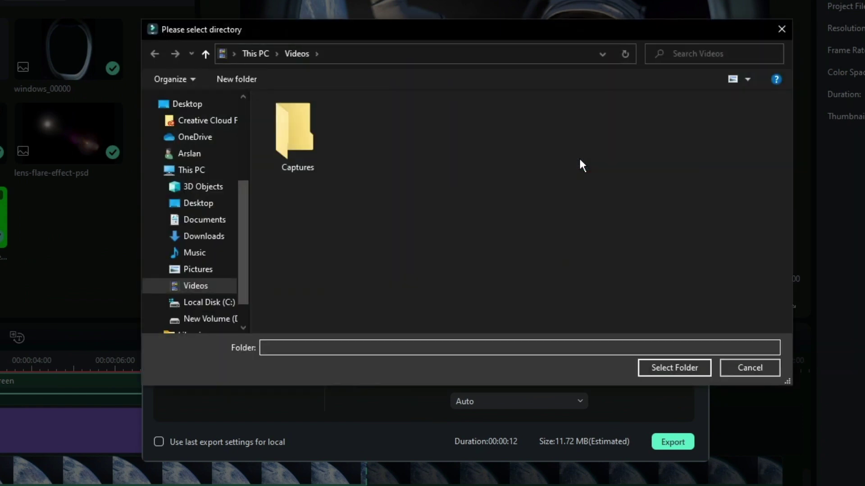
left_click(741, 368)
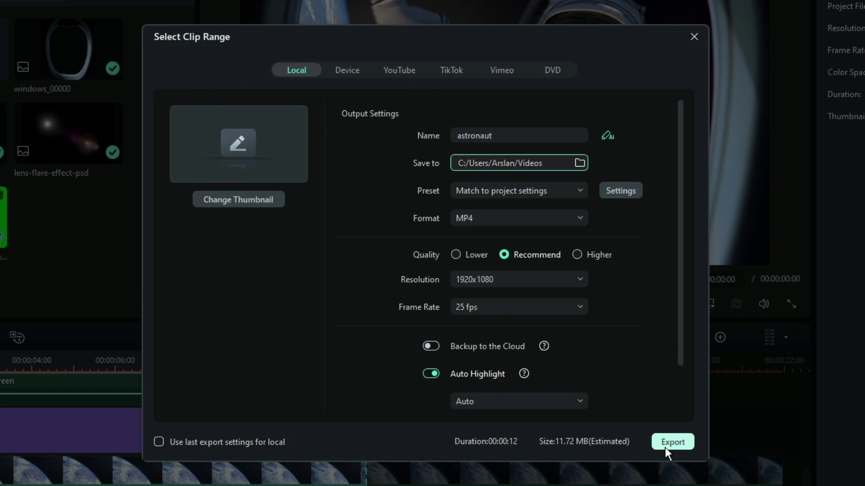